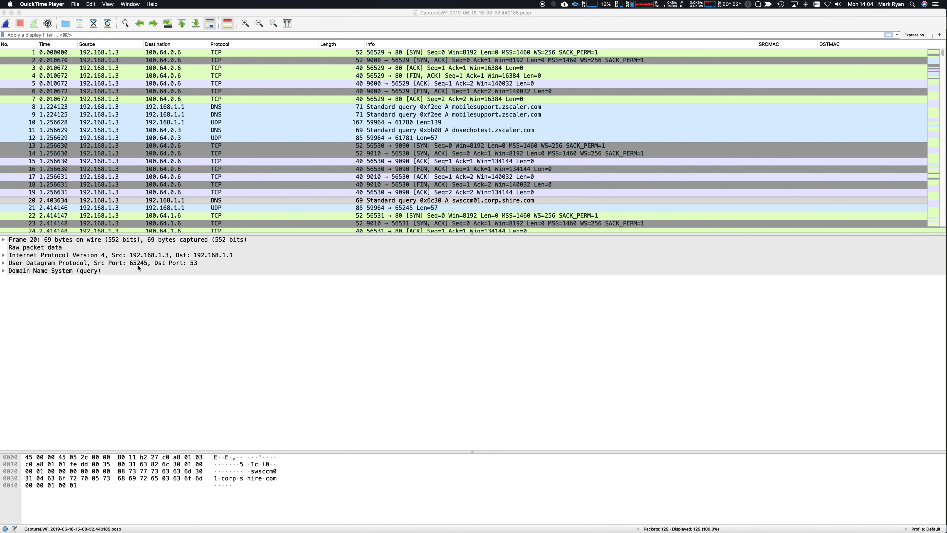
# Inspect the raw data bytes of UDP packet 21, the response to the swsccm01.corp.shire.com DNS query.
pyautogui.click(422, 210)
pyautogui.click(422, 209)
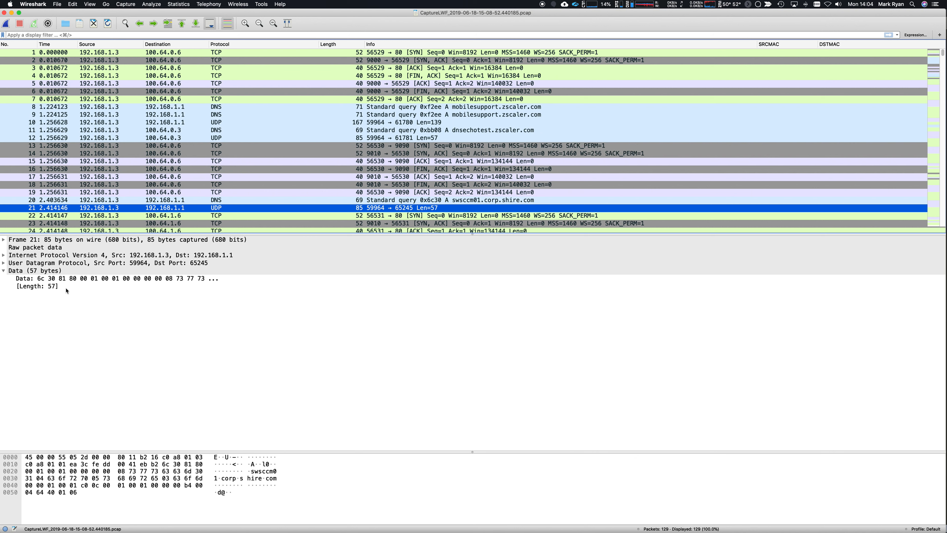
pyautogui.click(76, 278)
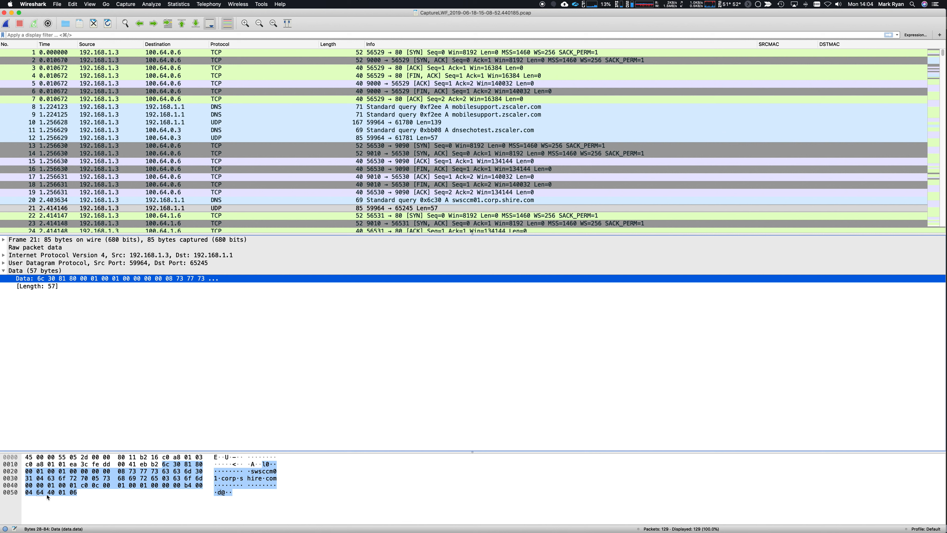
# Filter the packet list with the display filter ip.addr==100.64.1.0/24.
pyautogui.click(109, 35)
pyautogui.write('ip.ad')
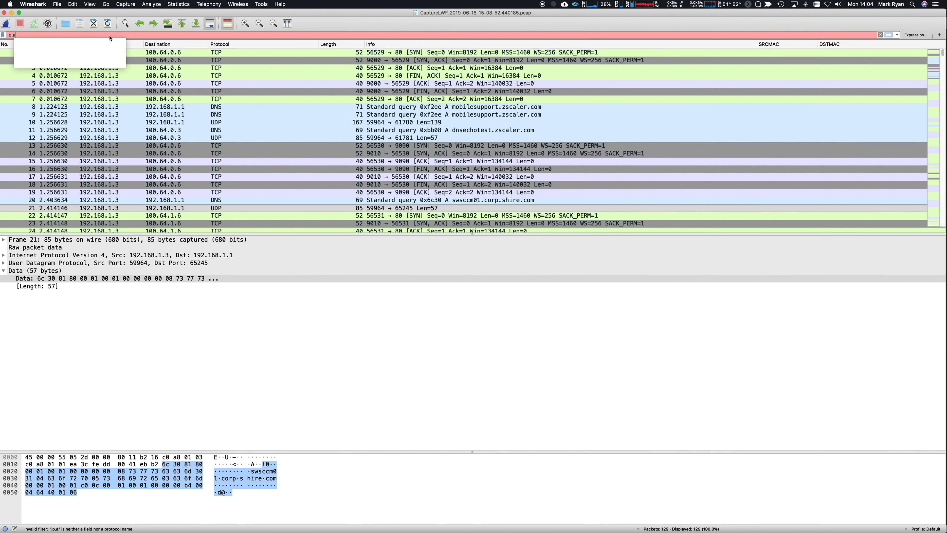
pyautogui.press('Down')
pyautogui.press('Return')
pyautogui.press('Return')
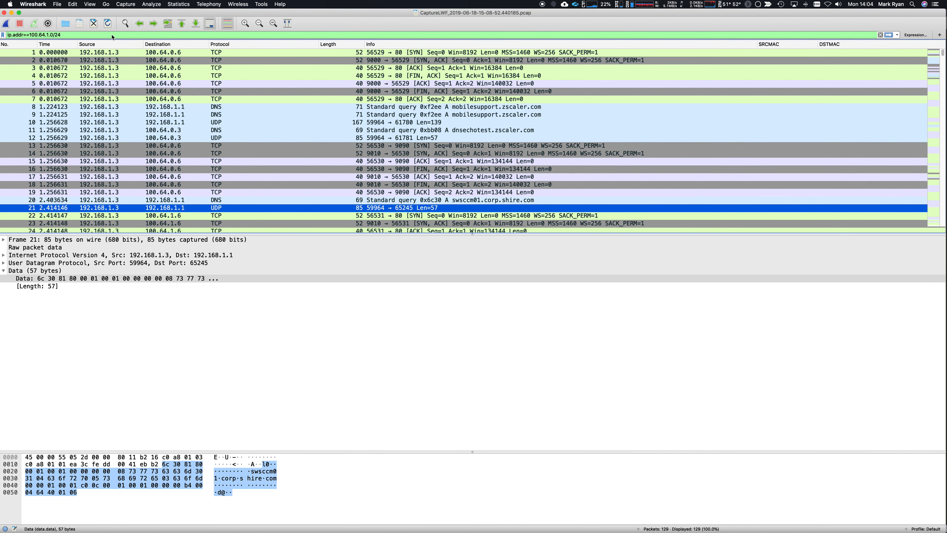
pyautogui.click(112, 35)
pyautogui.press('Return')
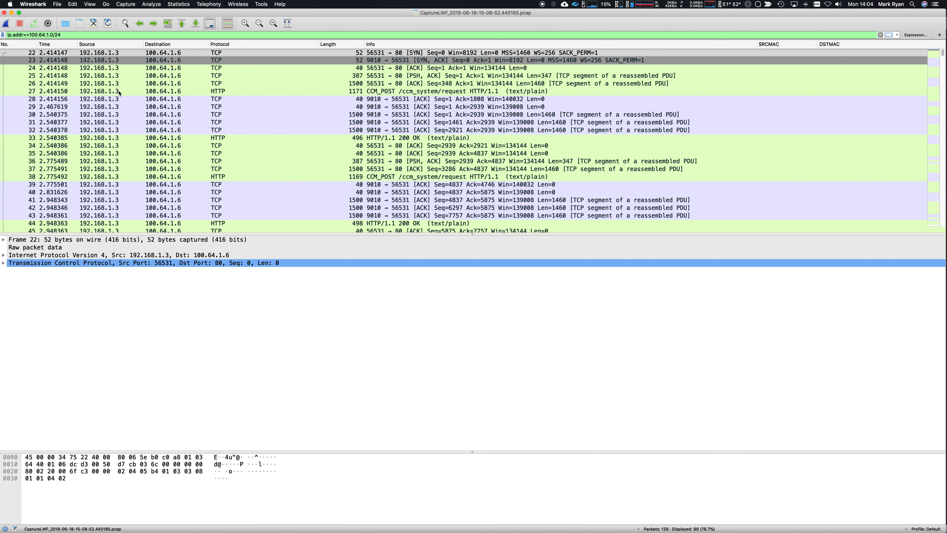
# Examine the multipart payloads of the CCM_POST request in packet 27 and the HTTP 200 OK reply in packet 33.
pyautogui.click(403, 92)
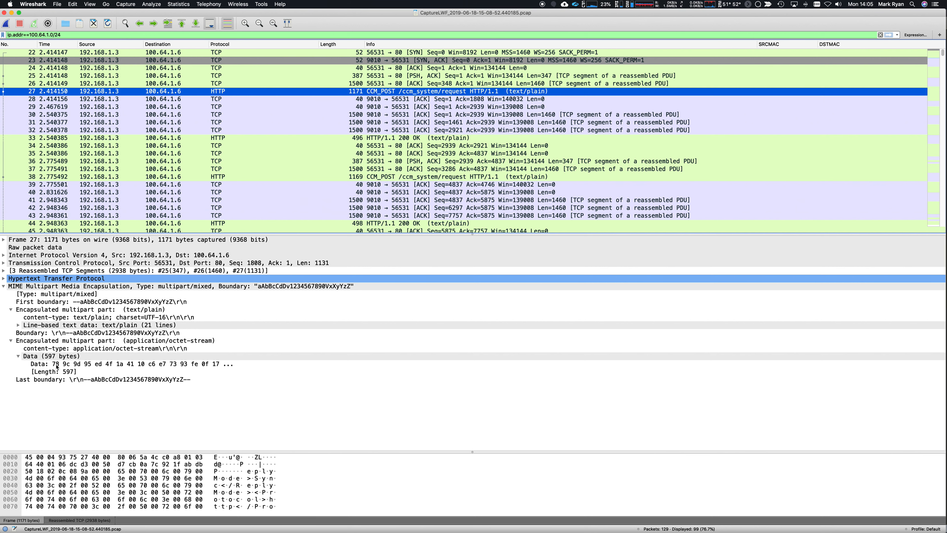
pyautogui.click(168, 365)
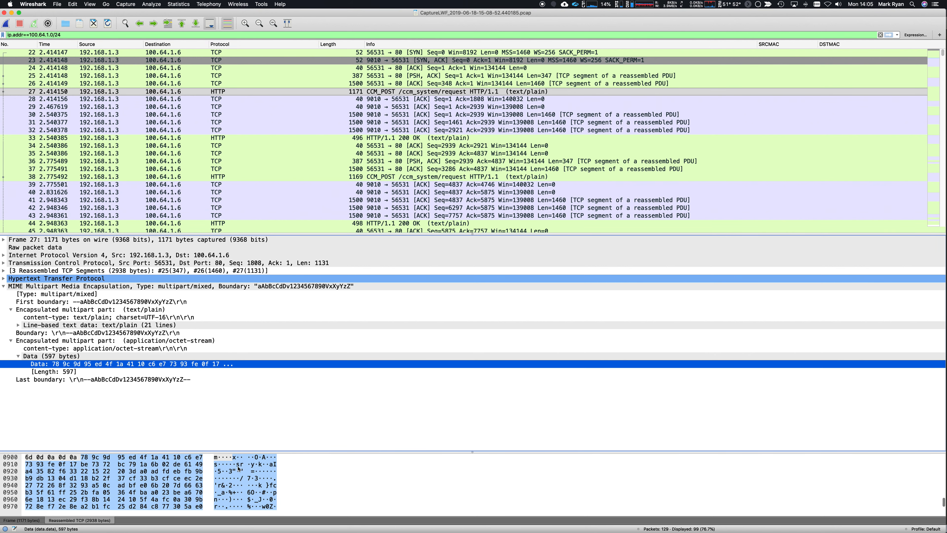
pyautogui.scroll(-10, 239, 468)
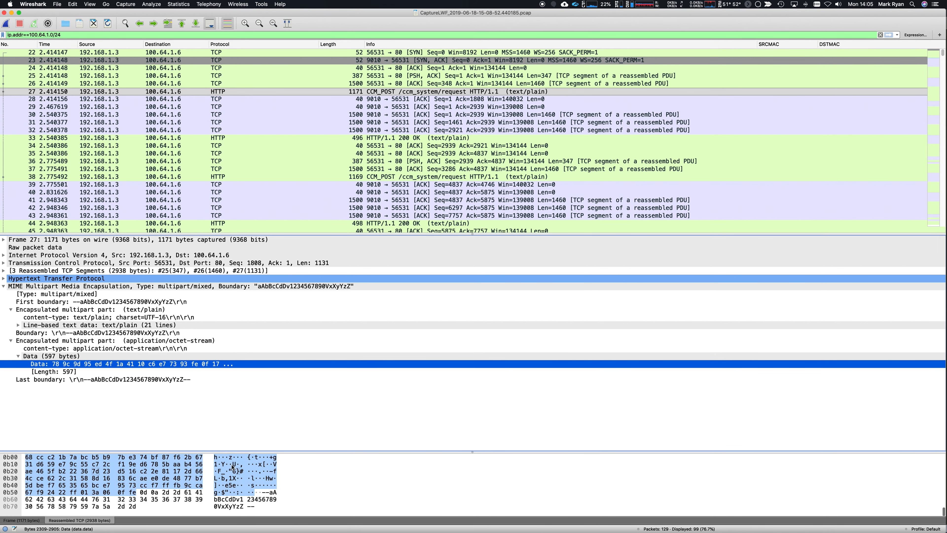
pyautogui.click(380, 137)
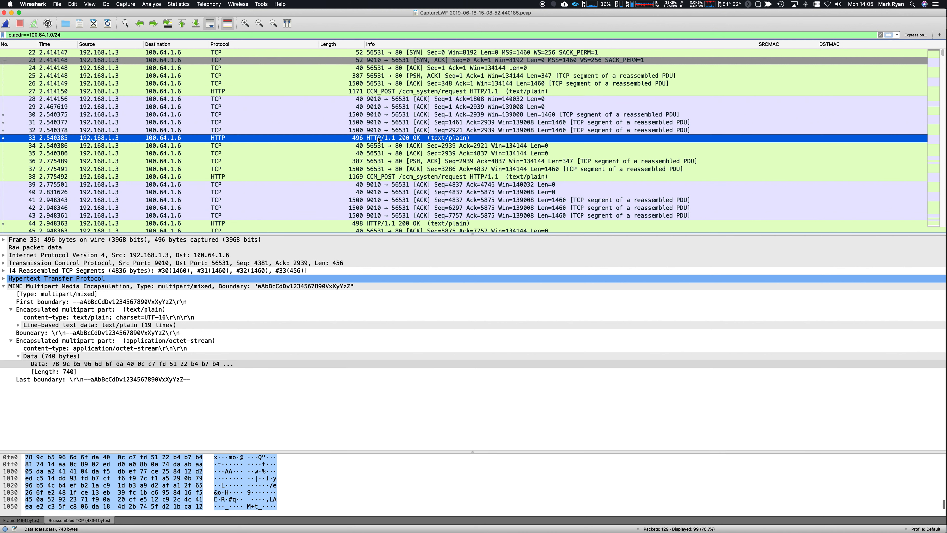
pyautogui.click(19, 325)
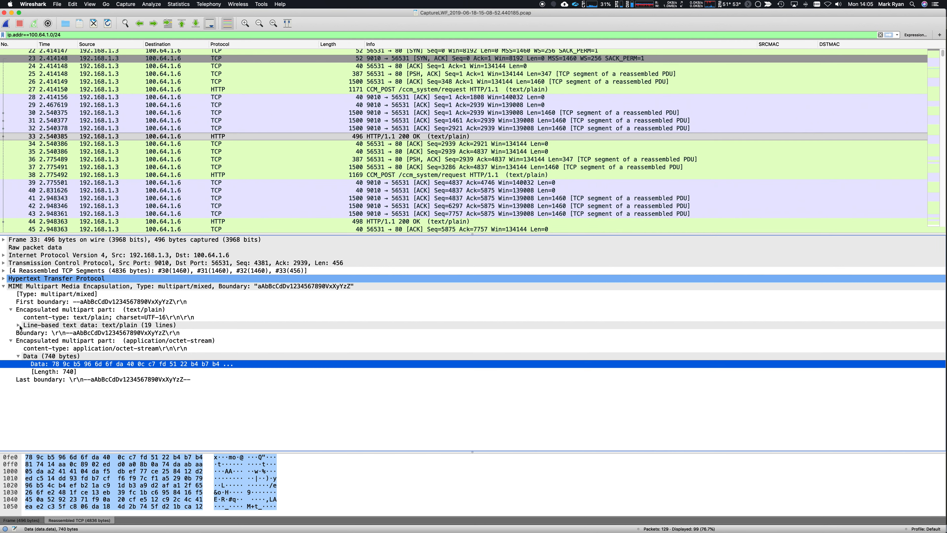
pyautogui.click(18, 325)
pyautogui.scroll(9, 259, 498)
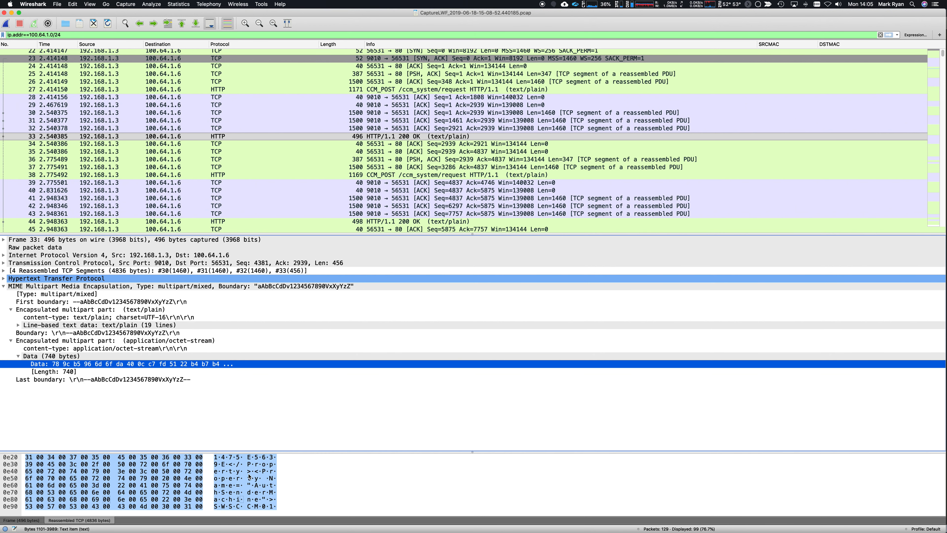
pyautogui.scroll(-11, 252, 479)
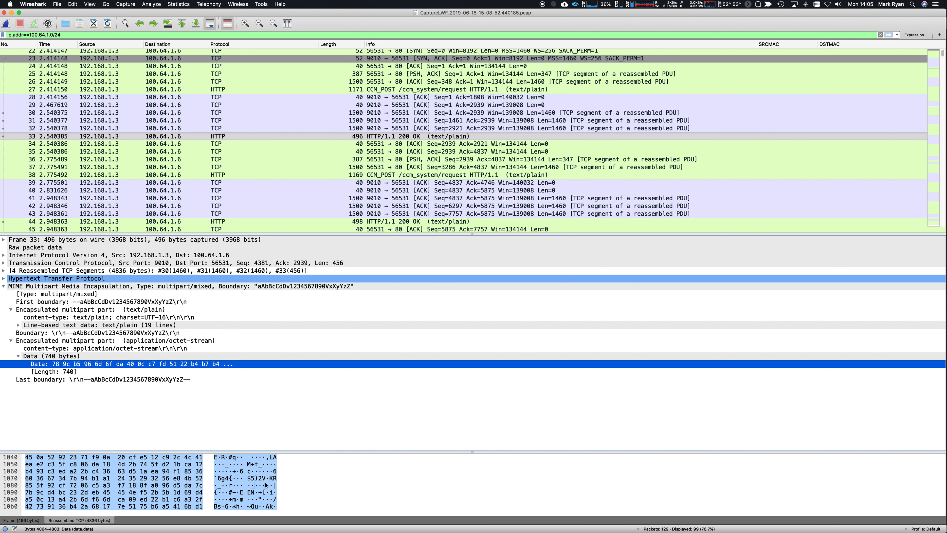
# Export the octet-stream data bytes of the CCM_POST request in packet 27 to Downloads as file.raw, replacing the existing file.
pyautogui.click(438, 90)
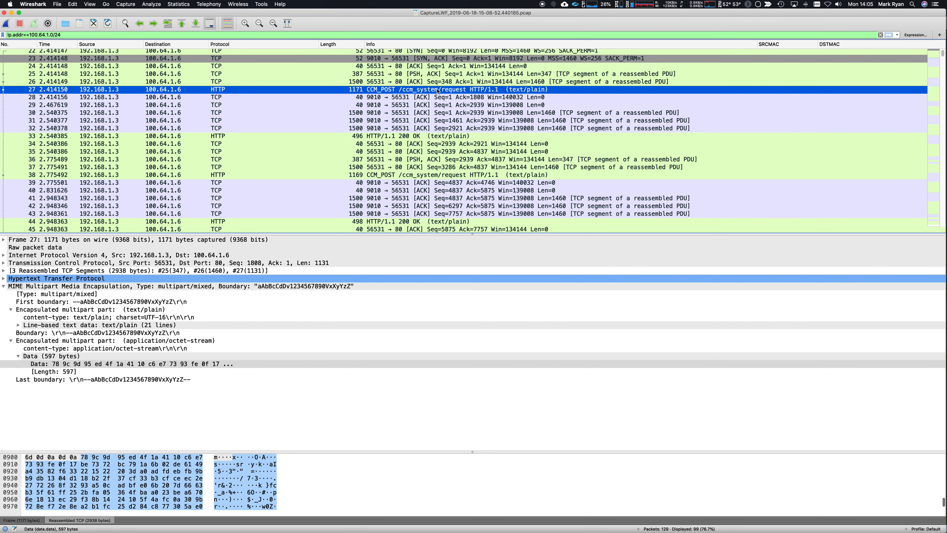
pyautogui.click(109, 367)
pyautogui.rightClick(109, 367)
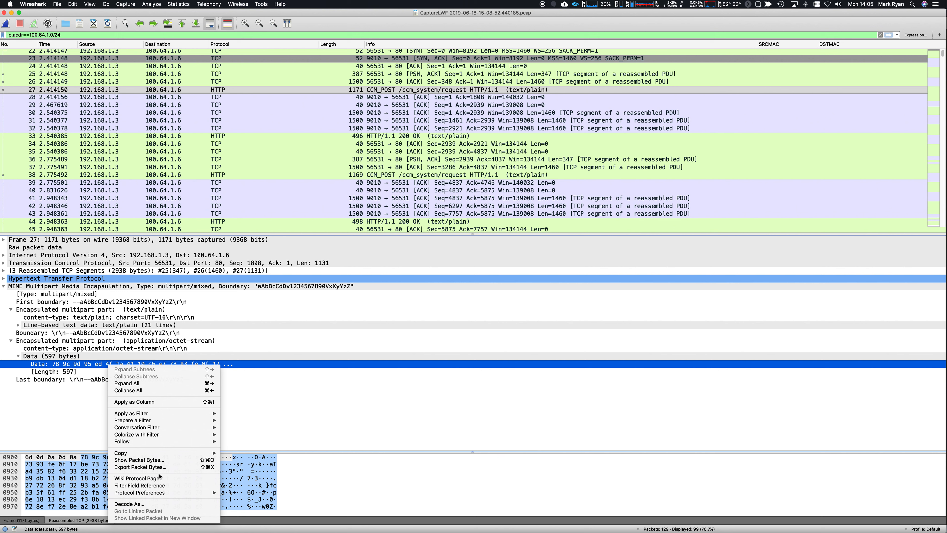
pyautogui.click(165, 468)
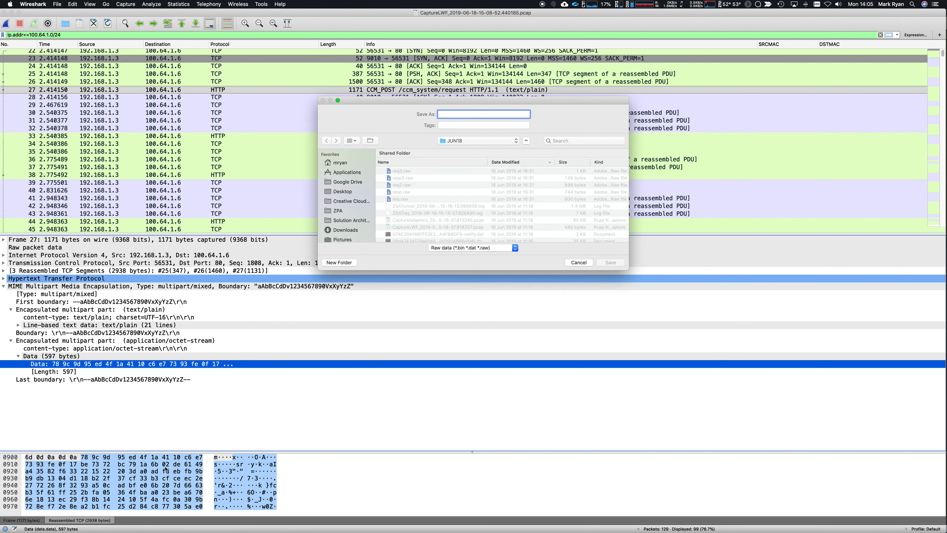
pyautogui.click(350, 230)
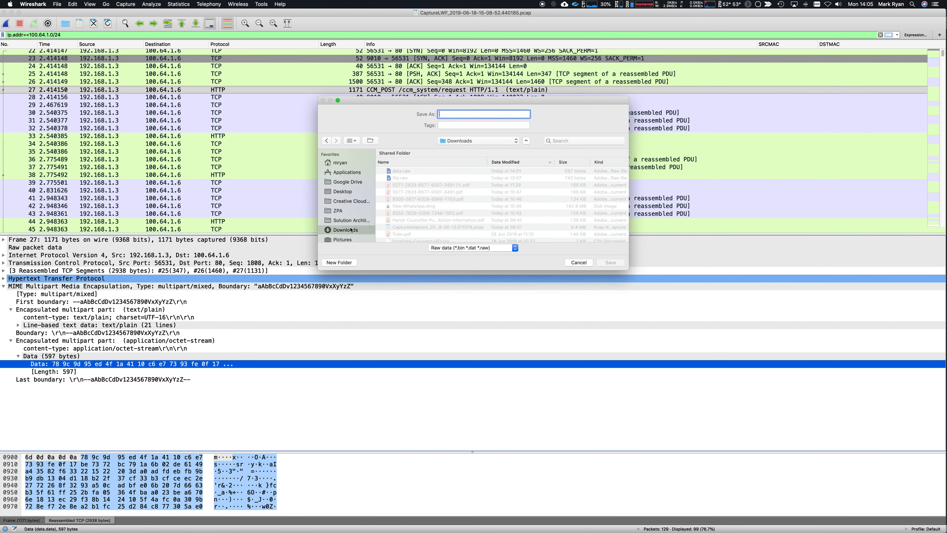
pyautogui.write('file.raw')
pyautogui.press('Return')
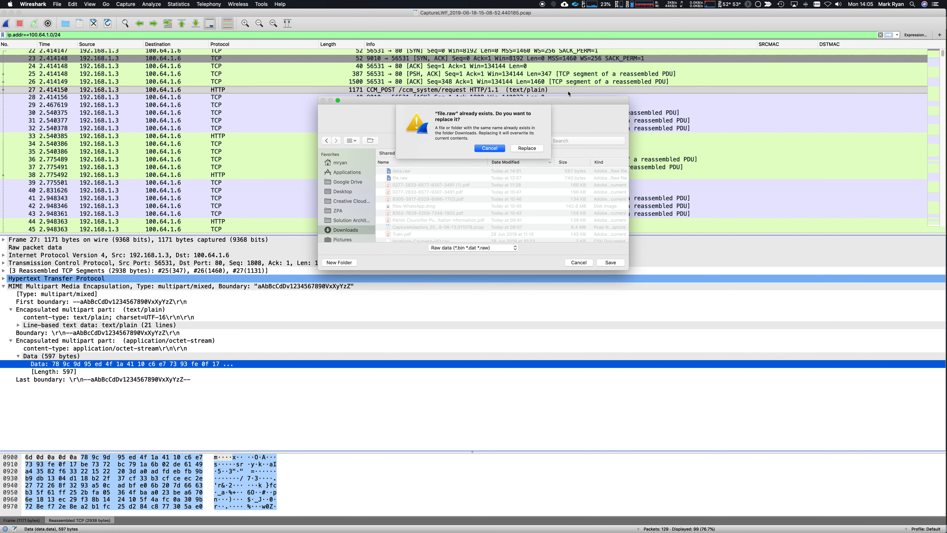
pyautogui.click(534, 150)
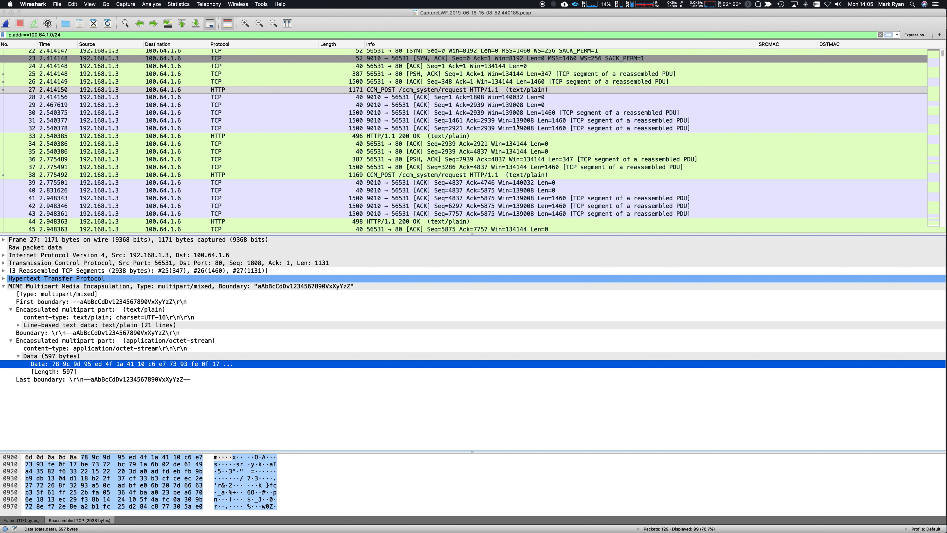
# Switch to iTerm and decompress the exported request with printf "\x1f\x8b\x08\x00\x00\x00\x00\x00" | cat - file.raw | gzip -dc.
pyautogui.press('super+Tab')
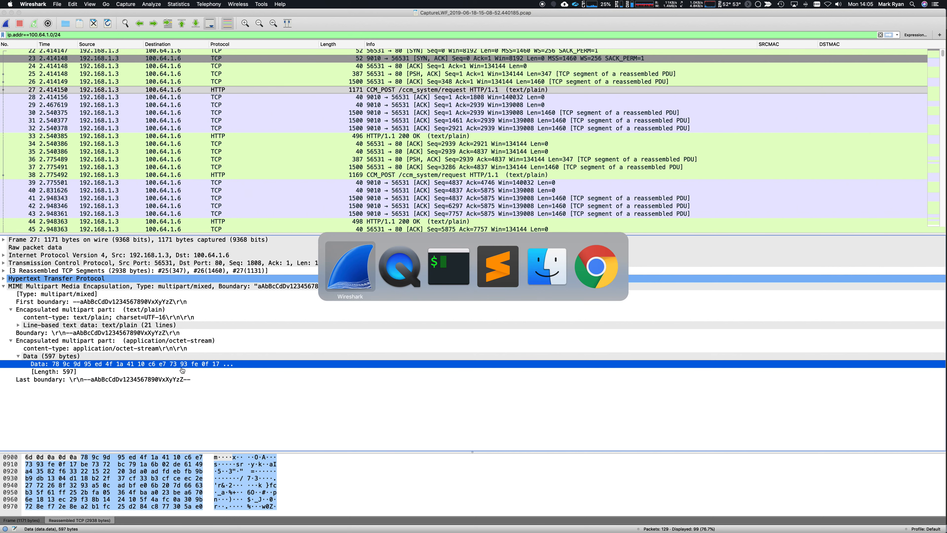
pyautogui.press('super+Tab')
pyautogui.press('super+Tab')
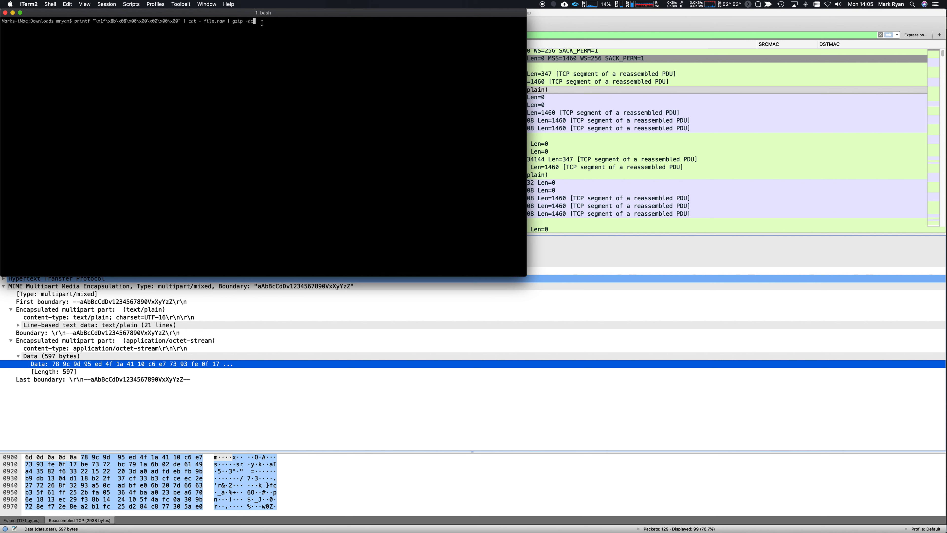
pyautogui.press('Return')
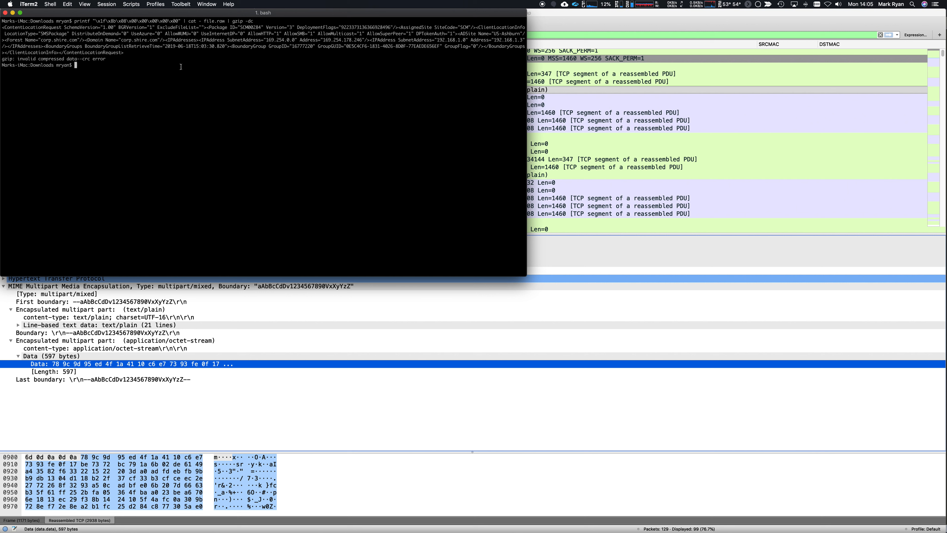
# Examine the decoded ContentLocationRequest, highlighting its schema version, AD site name, forest name and client IP addresses.
pyautogui.moveTo(6, 27); pyautogui.dragTo(144, 31)
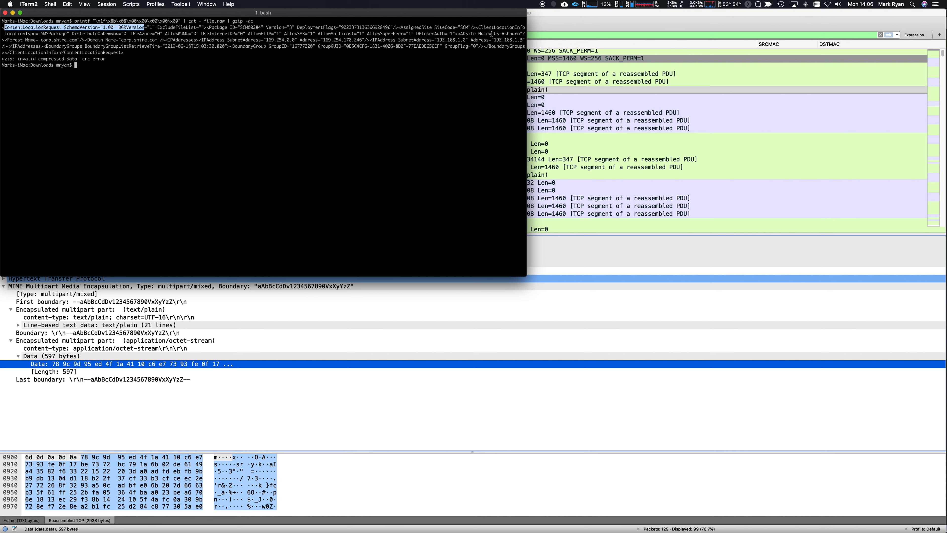
pyautogui.moveTo(496, 33); pyautogui.dragTo(524, 34)
pyautogui.moveTo(41, 40); pyautogui.dragTo(77, 40)
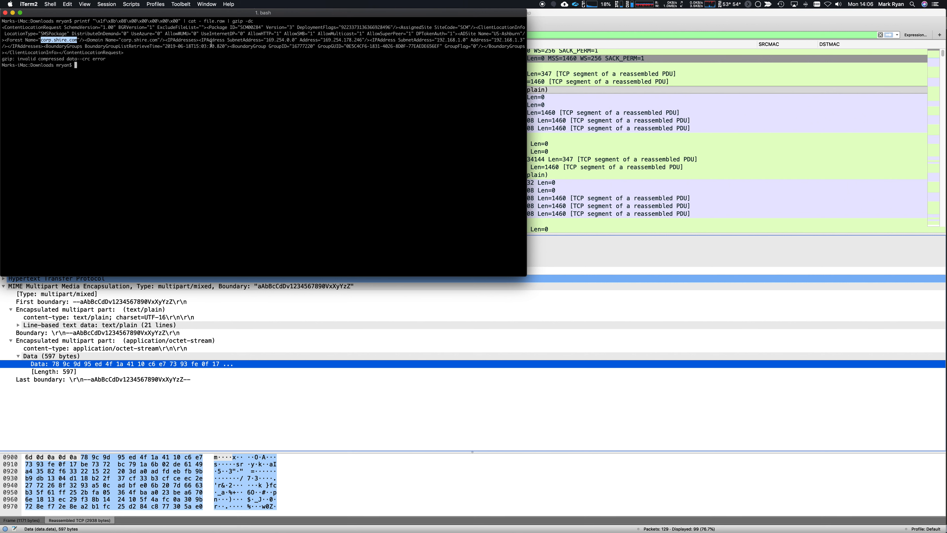
pyautogui.moveTo(201, 39); pyautogui.dragTo(523, 40)
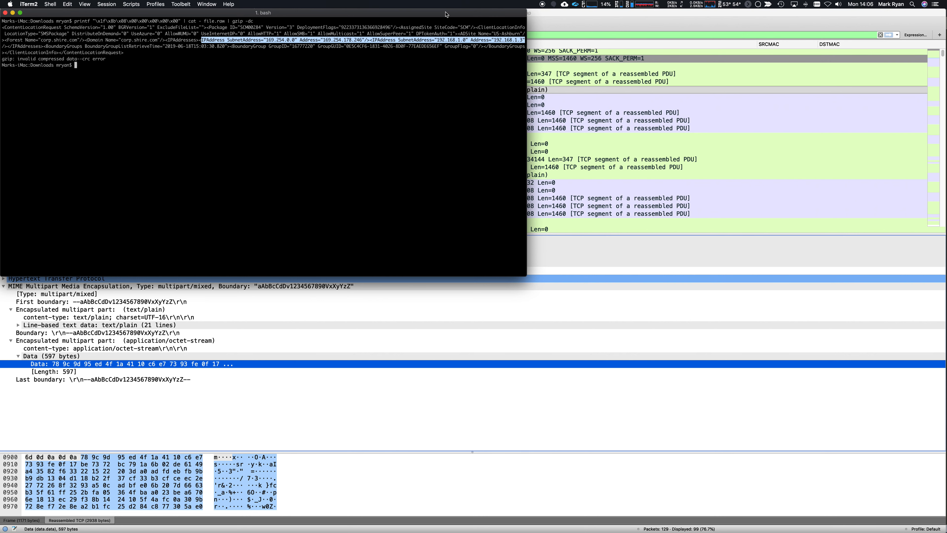
pyautogui.moveTo(446, 12); pyautogui.dragTo(630, 149)
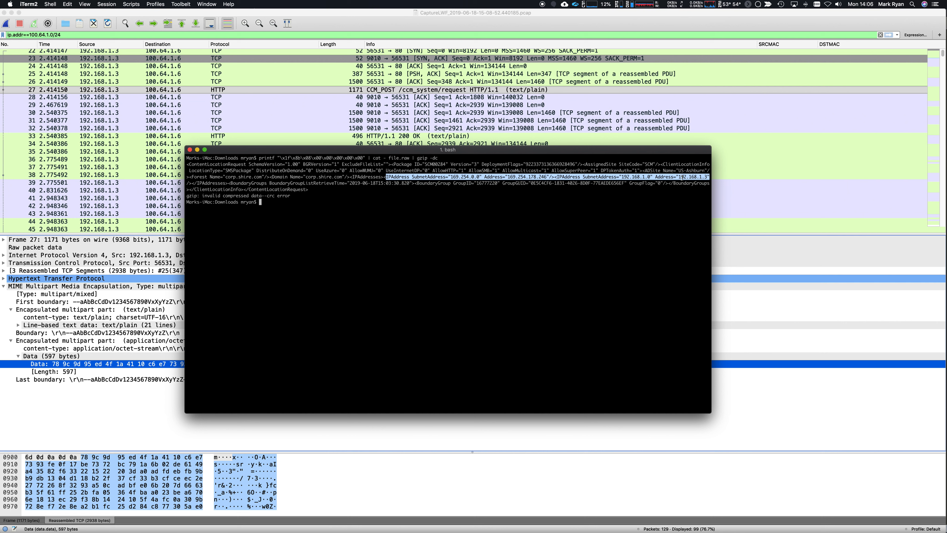
pyautogui.click(690, 190)
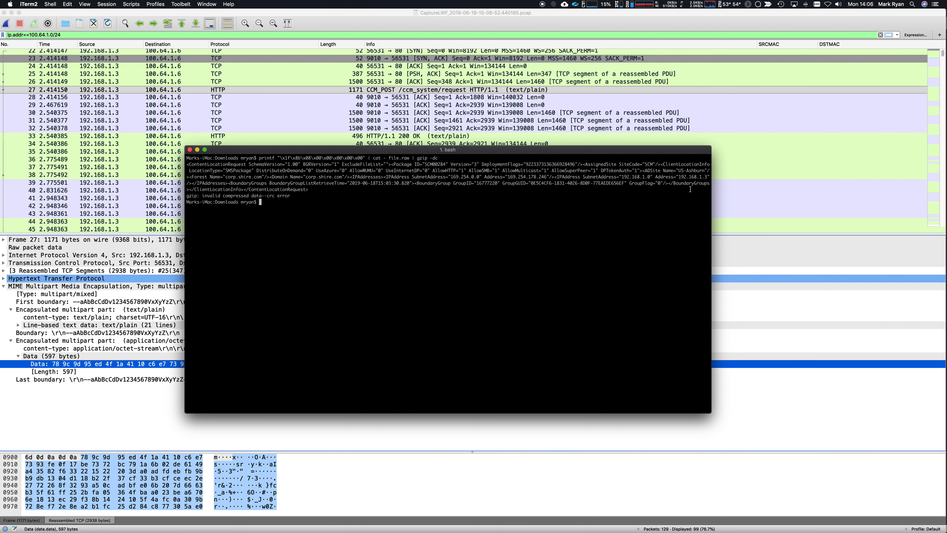
pyautogui.moveTo(679, 178); pyautogui.dragTo(708, 177)
pyautogui.moveTo(681, 170); pyautogui.dragTo(705, 171)
pyautogui.moveTo(678, 171); pyautogui.dragTo(704, 170)
pyautogui.moveTo(679, 177); pyautogui.dragTo(707, 176)
pyautogui.moveTo(500, 153); pyautogui.dragTo(541, 160)
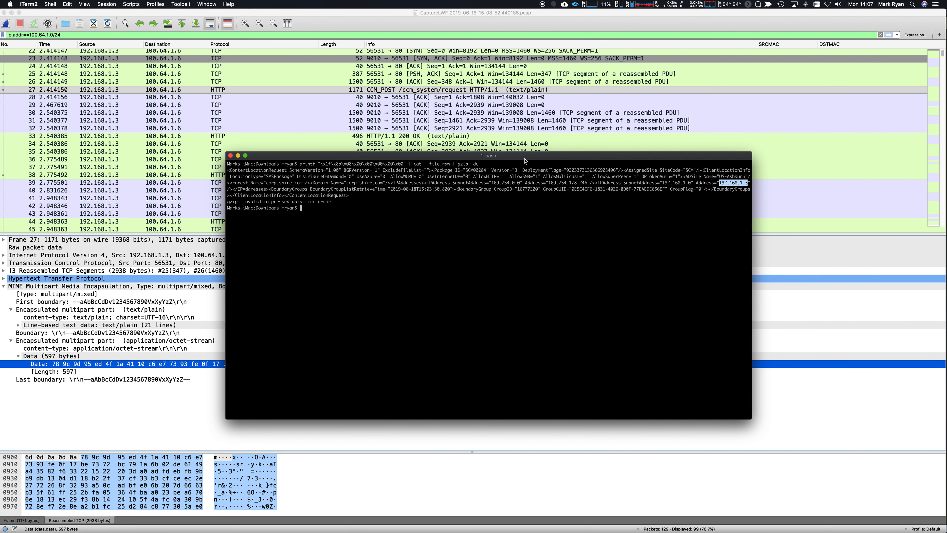
# In Wireshark, export the octet-stream data bytes of the HTTP 200 OK reply in packet 33 as file.raw in Downloads, replacing the existing file.
pyautogui.click(436, 136)
pyautogui.click(436, 137)
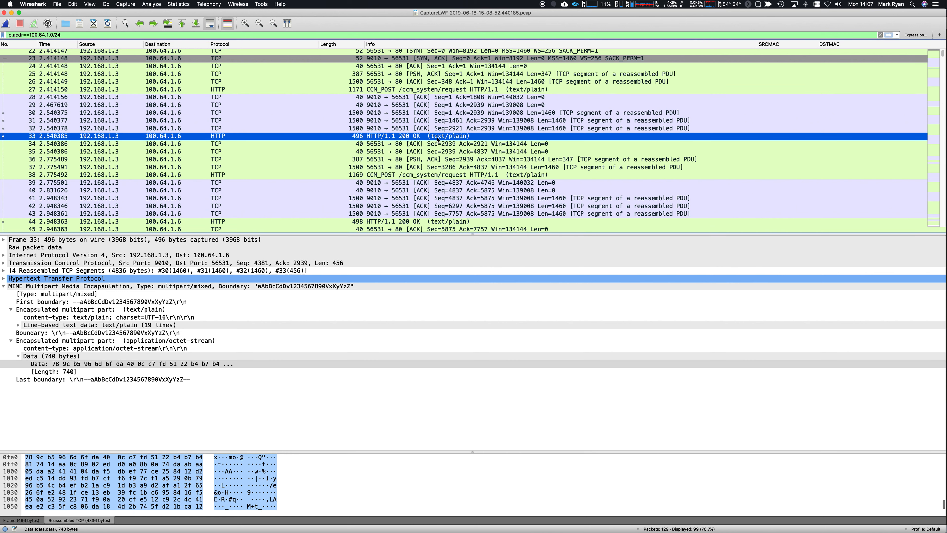
pyautogui.click(121, 368)
pyautogui.rightClick(121, 367)
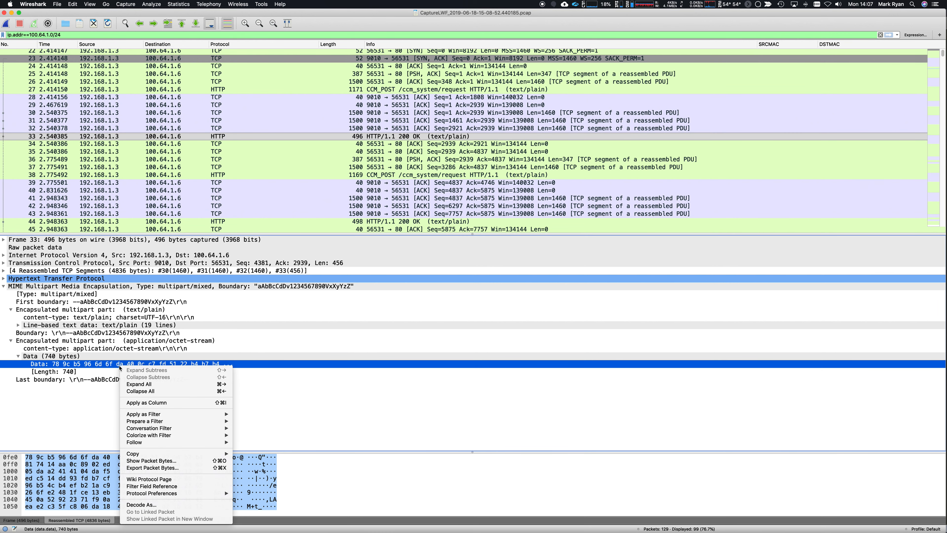
pyautogui.click(179, 467)
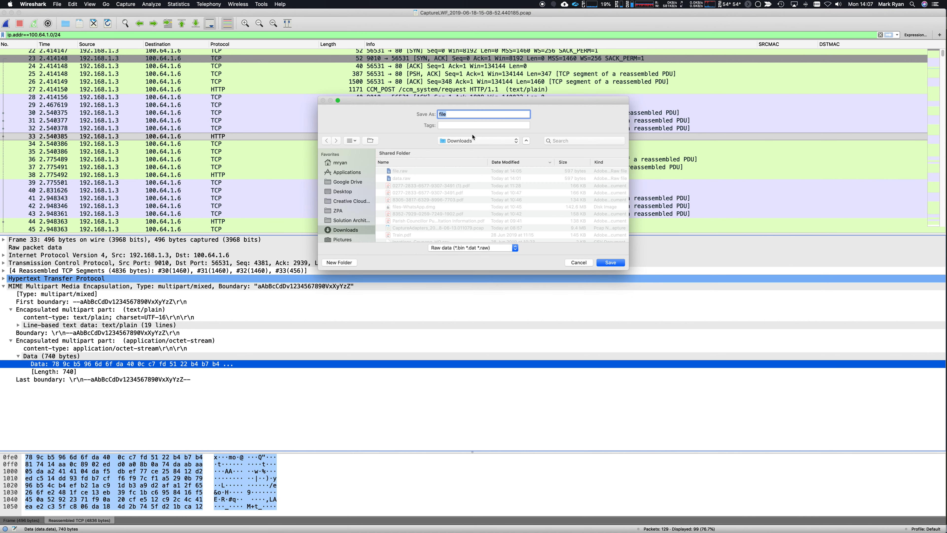
pyautogui.press('Right')
pyautogui.write('.raw')
pyautogui.press('Return')
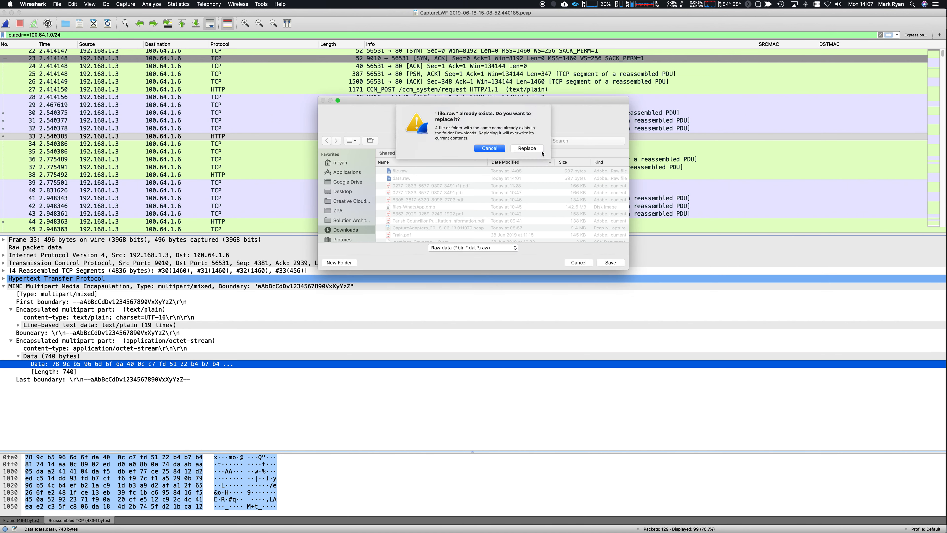
pyautogui.click(527, 148)
# Switch to iTerm and rerun the printf and gzip -dc pipeline on file.raw to decode the reply.
pyautogui.press('super+Tab')
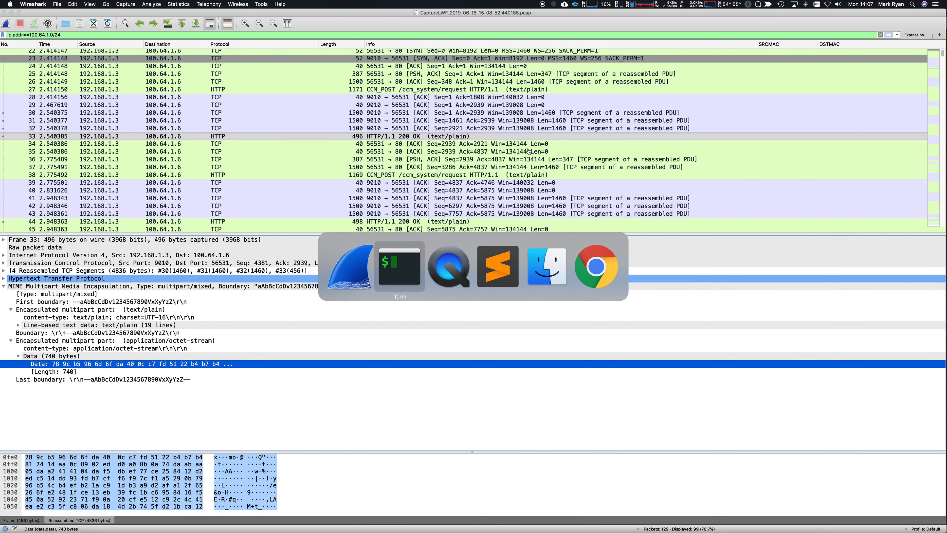
pyautogui.press('Up')
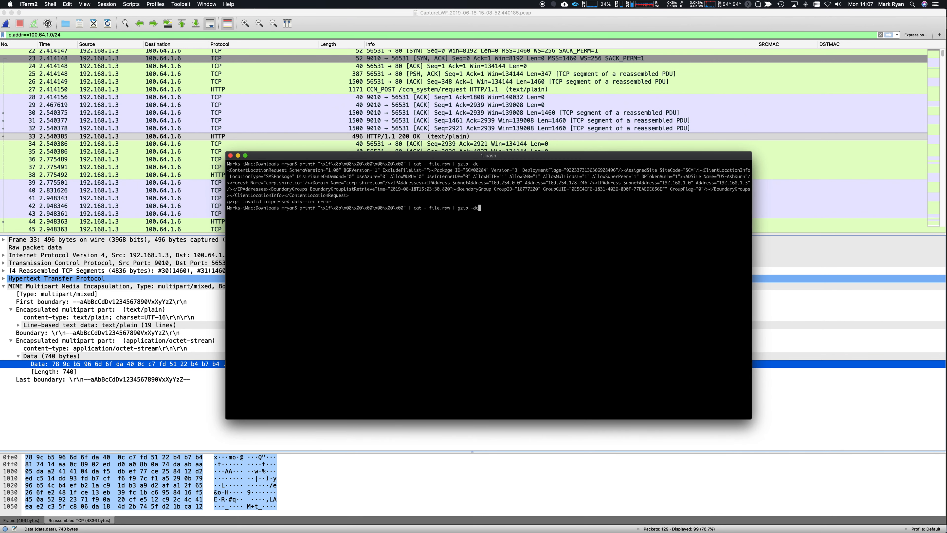
pyautogui.press('Return')
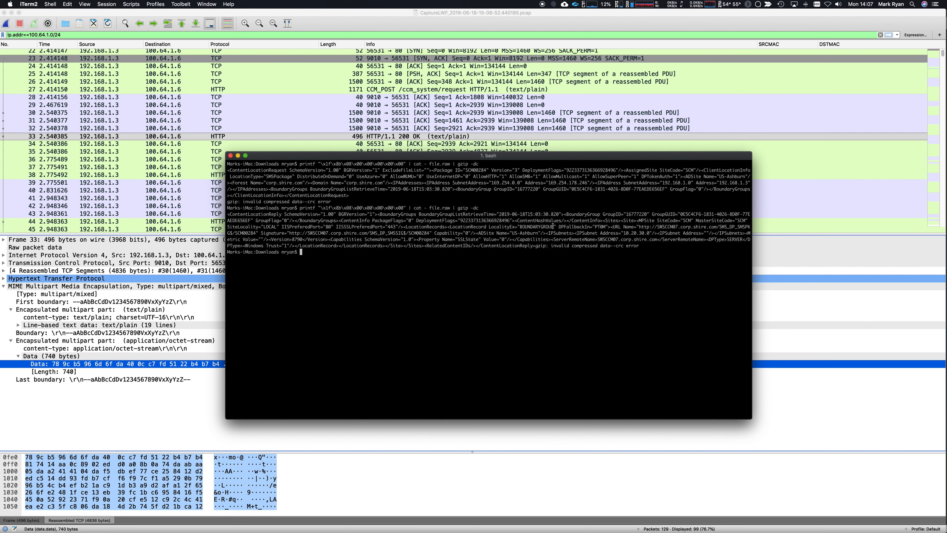
# Compare the decoded reply's IP subnet and DPFallbackIn value with the request's AD site name and client IP address.
pyautogui.moveTo(650, 233); pyautogui.dragTo(546, 234)
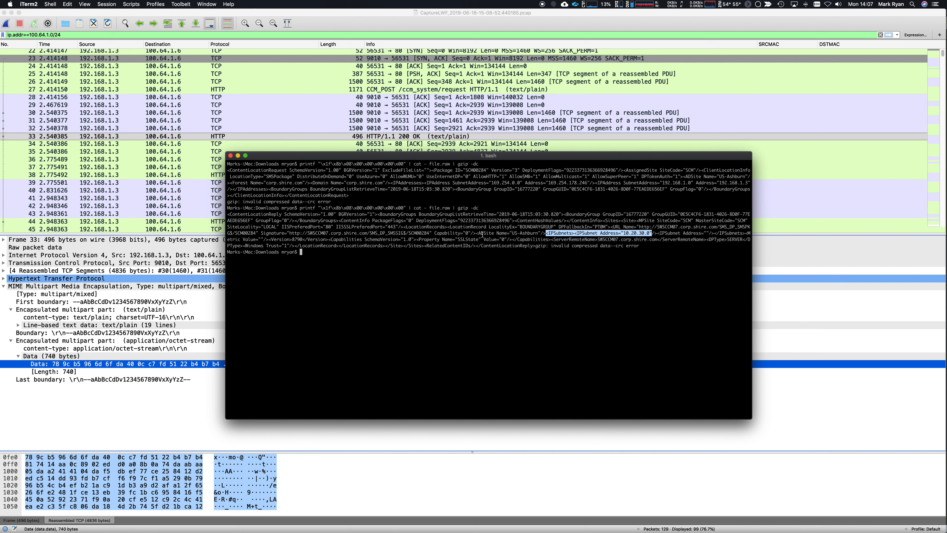
pyautogui.moveTo(608, 227); pyautogui.dragTo(558, 227)
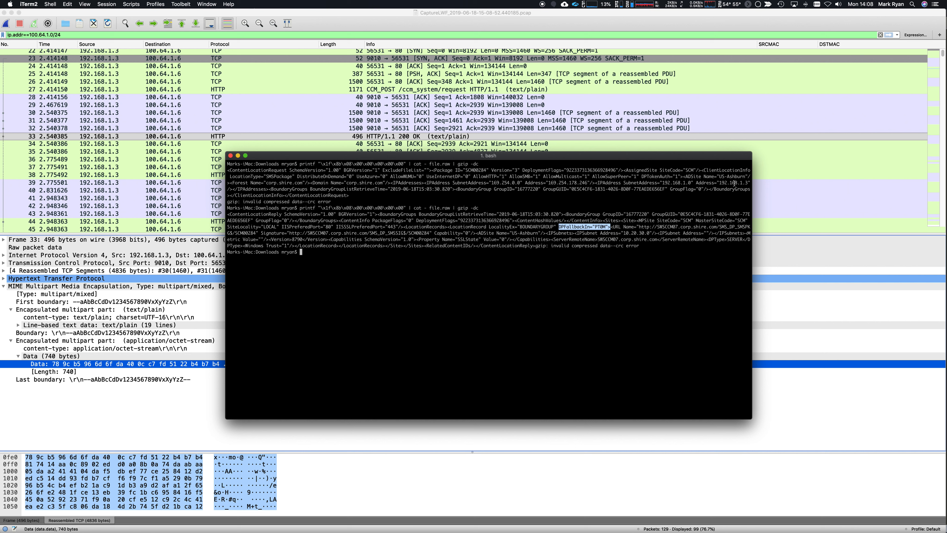
pyautogui.moveTo(748, 183); pyautogui.dragTo(720, 176)
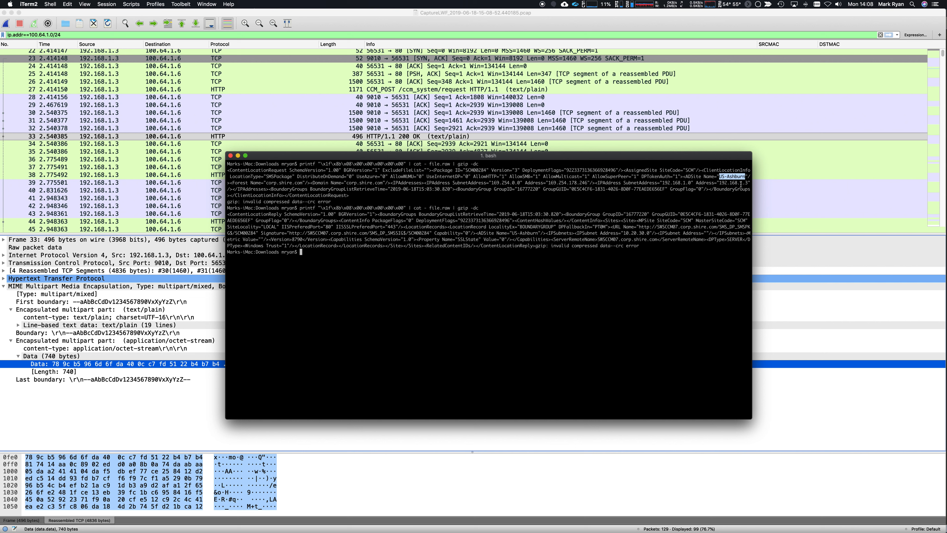
pyautogui.moveTo(747, 183); pyautogui.dragTo(720, 184)
pyautogui.moveTo(605, 227); pyautogui.dragTo(591, 227)
pyautogui.moveTo(720, 182)
pyautogui.mouseDown()
pyautogui.moveTo(748, 183)
pyautogui.moveTo(719, 177)
pyautogui.mouseUp()
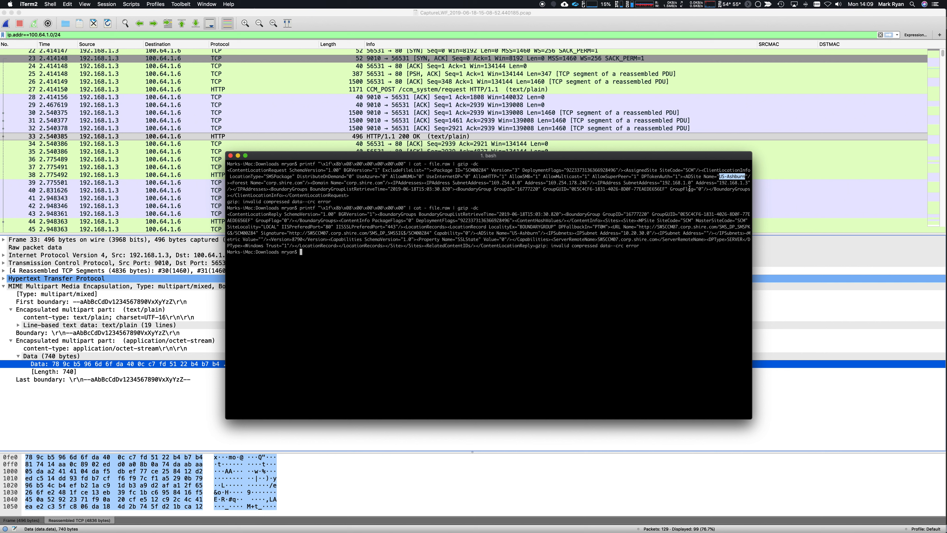